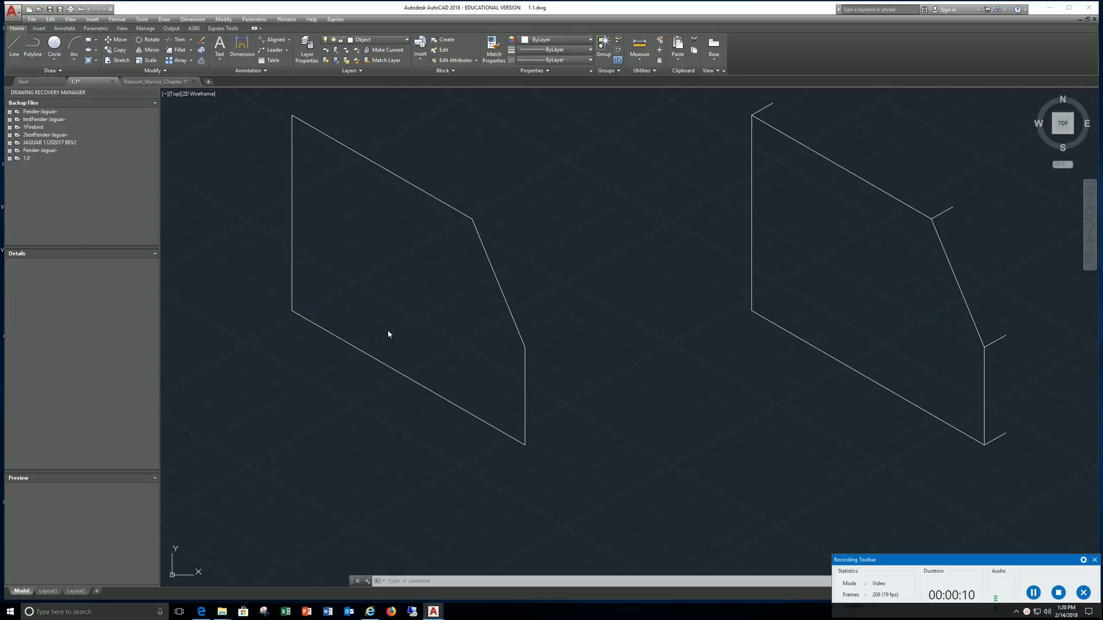
Step: Cycle the isometric drawing plane through left, top and right, ending on the top isoplane
scroll(386, 332, down, 3)
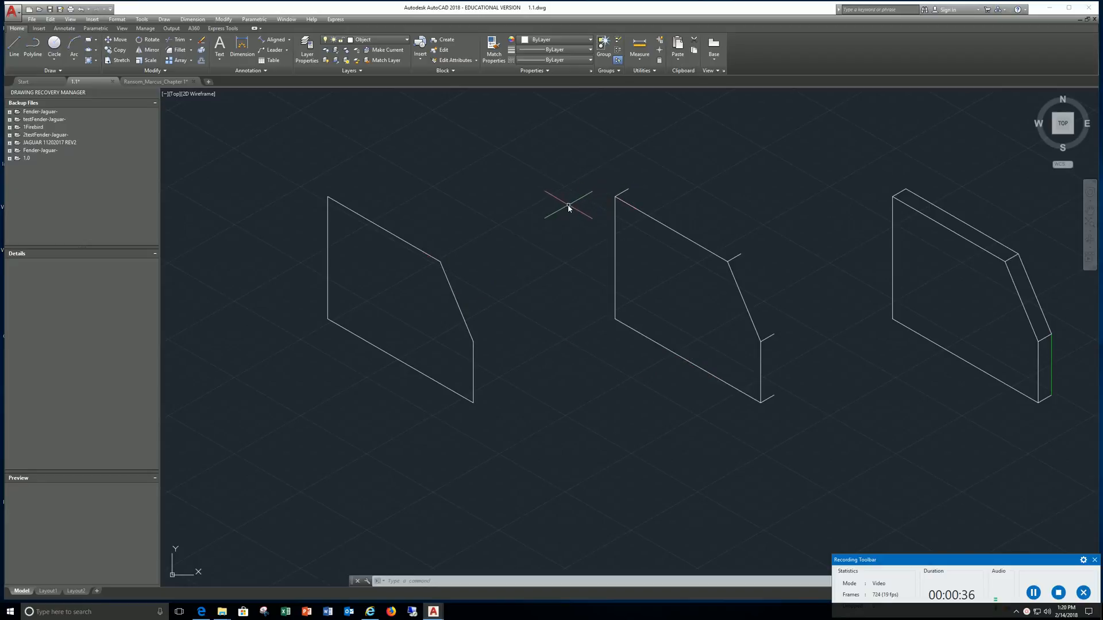
key(F5)
key(F5)
key(F5)
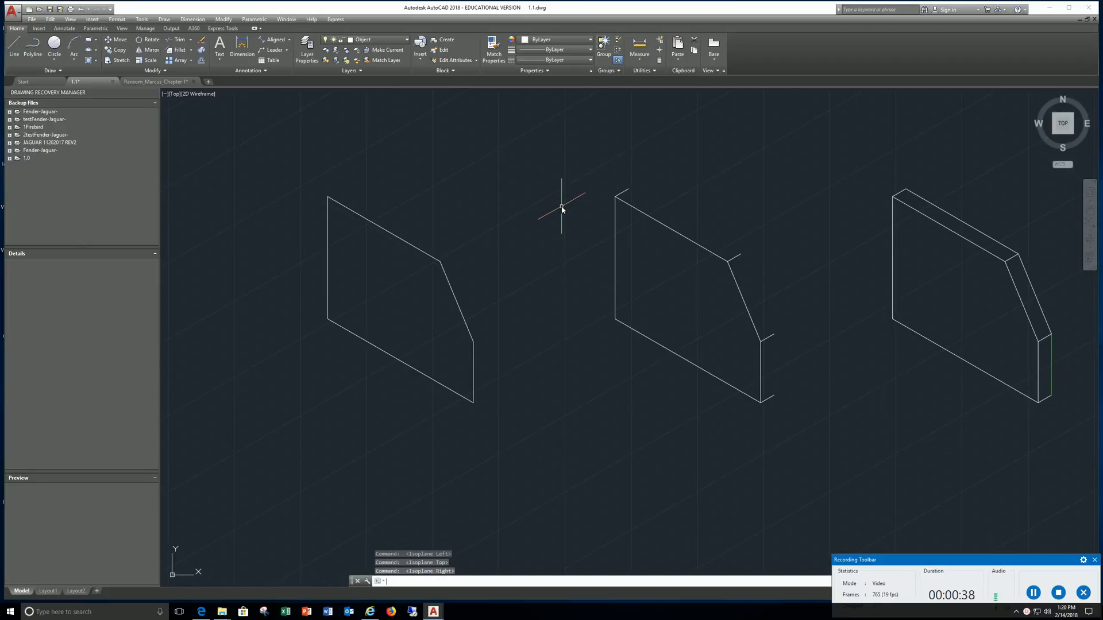
key(F5)
key(F5)
key(F5)
key(F5)
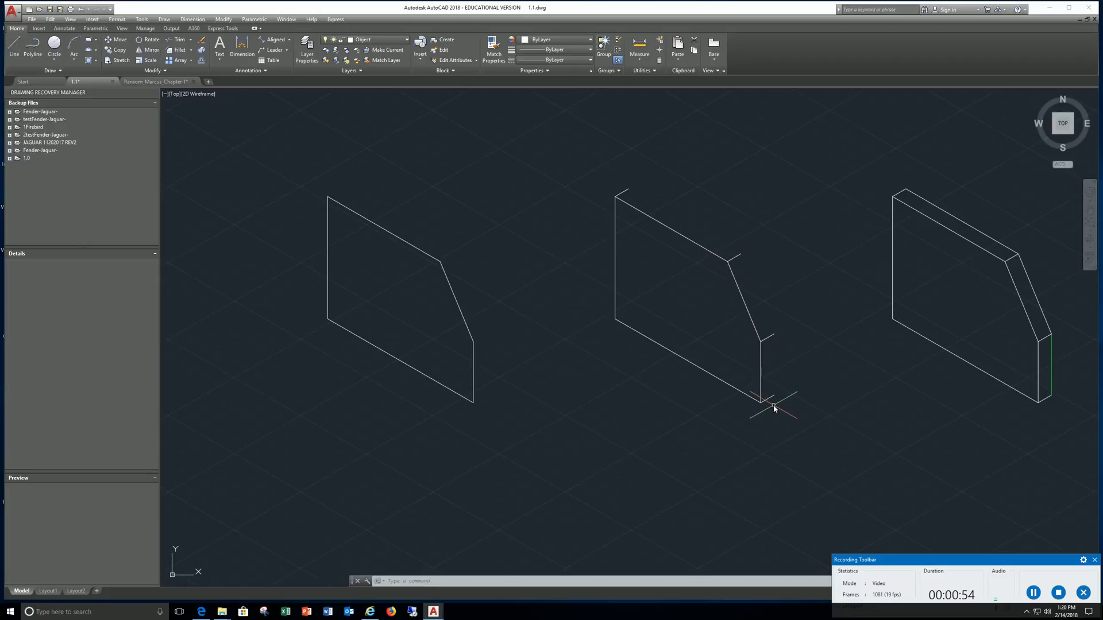
Step: Match the properties of the block's sloped back edge onto the green vertical back edge of the plain extruded plate
middle_drag(855, 400, 539, 349)
click(491, 50)
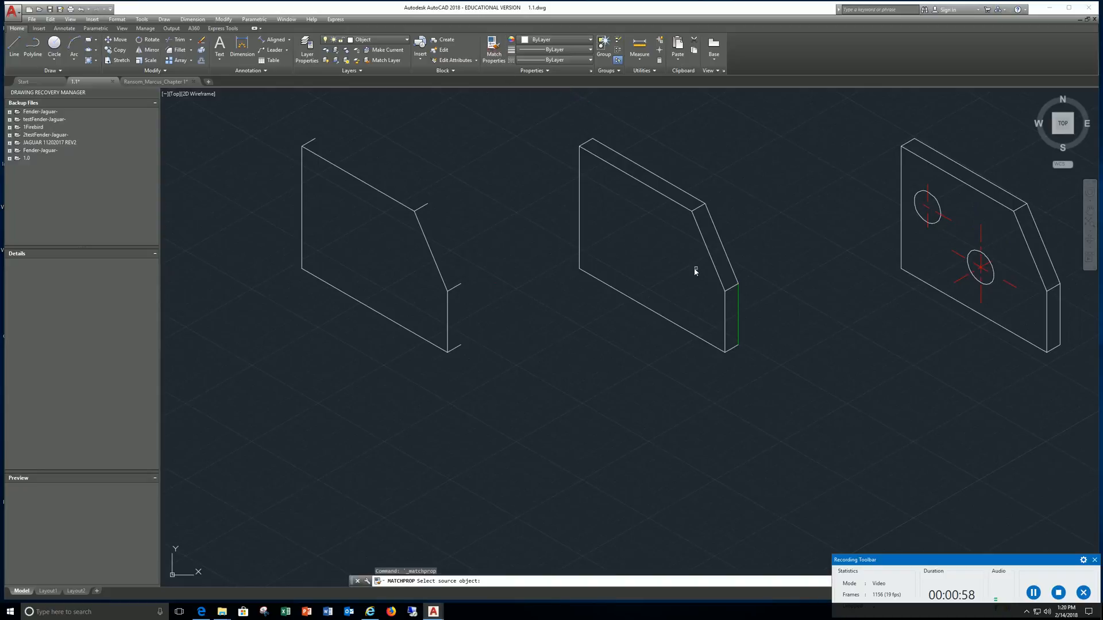
click(728, 262)
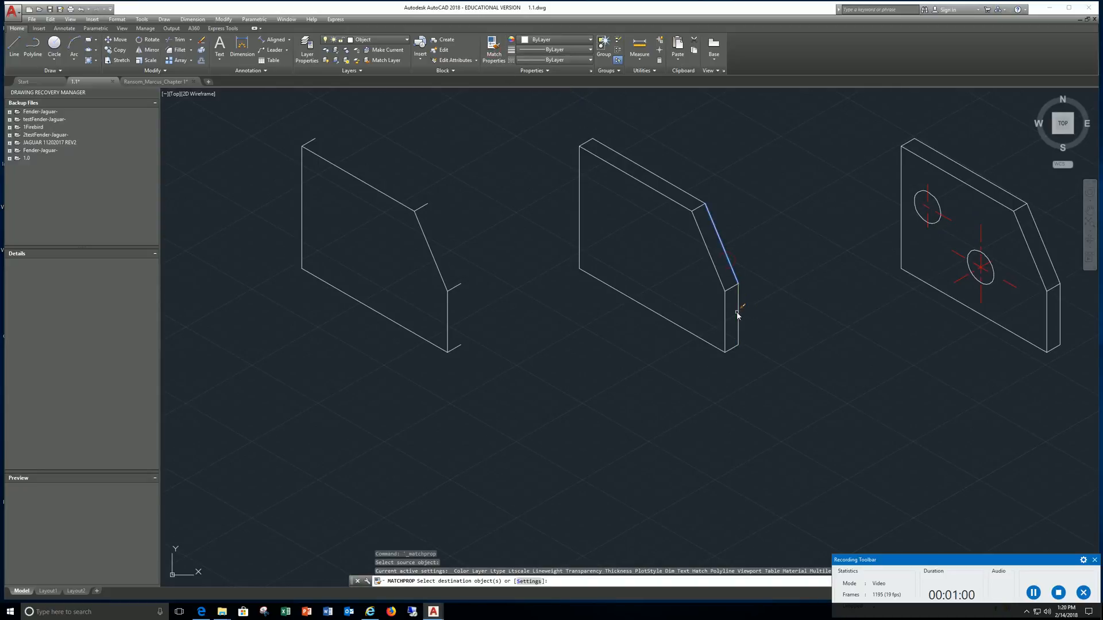
click(737, 313)
right_click(773, 275)
click(796, 289)
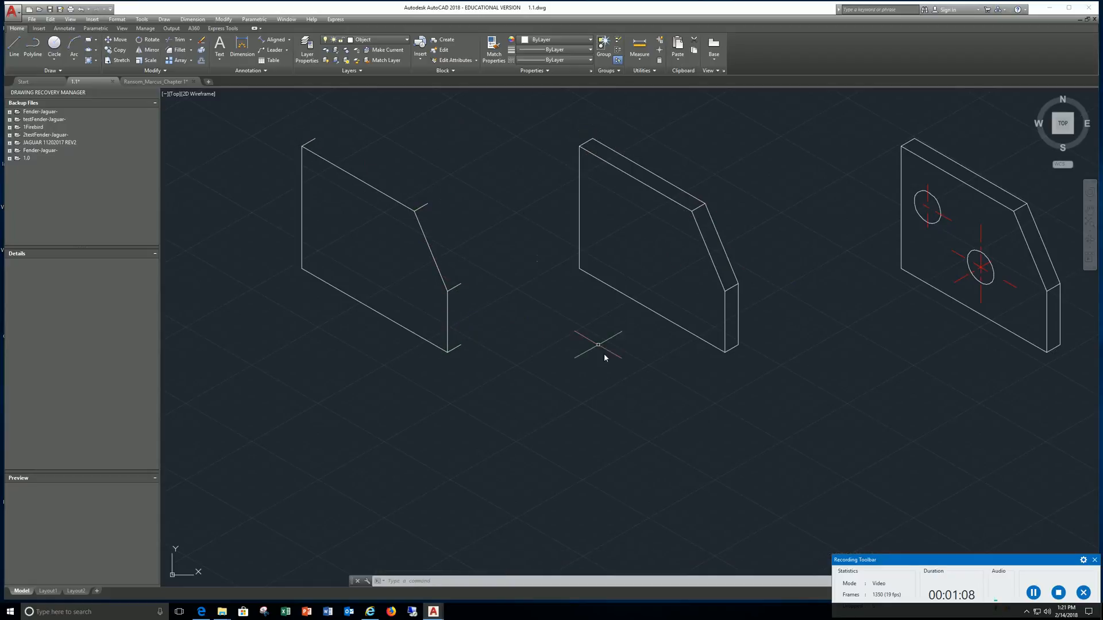
Step: Make the Center layer current and erase the short slanted centre line segment beside the upper hole of the two-hole plate
middle_drag(972, 287, 698, 347)
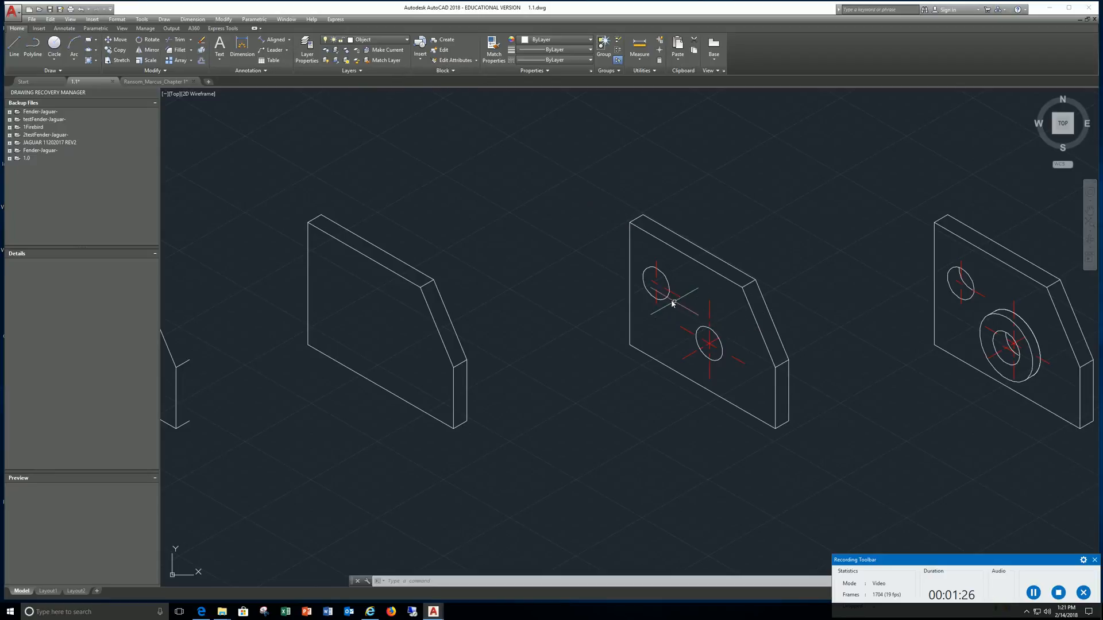
mouse_move(704, 332)
middle_down()
mouse_move(646, 310)
mouse_move(502, 300)
middle_up()
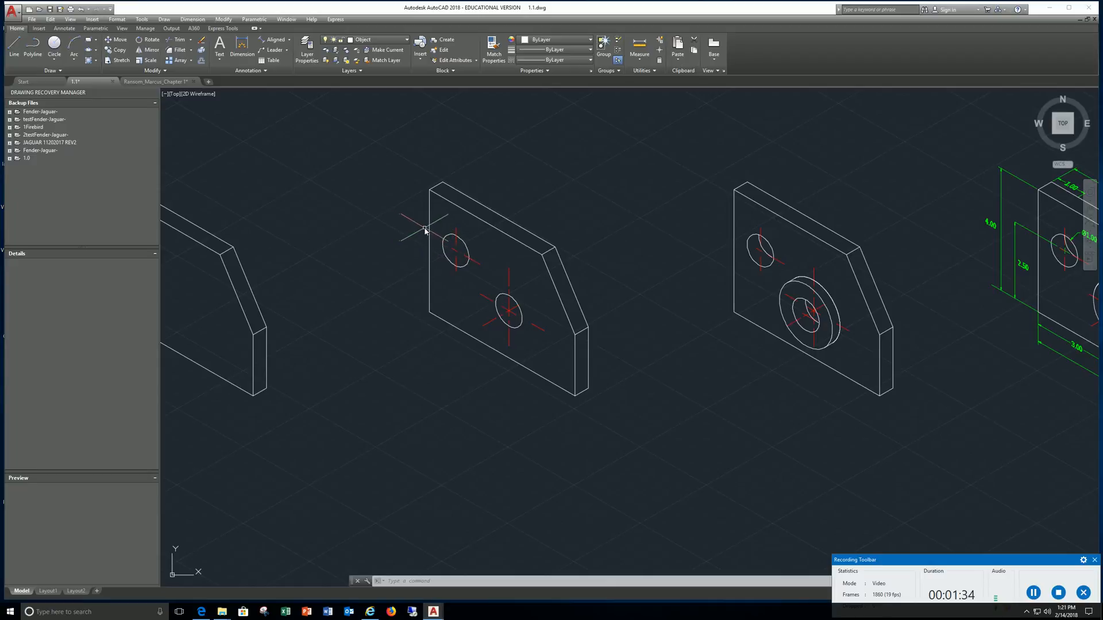
click(405, 40)
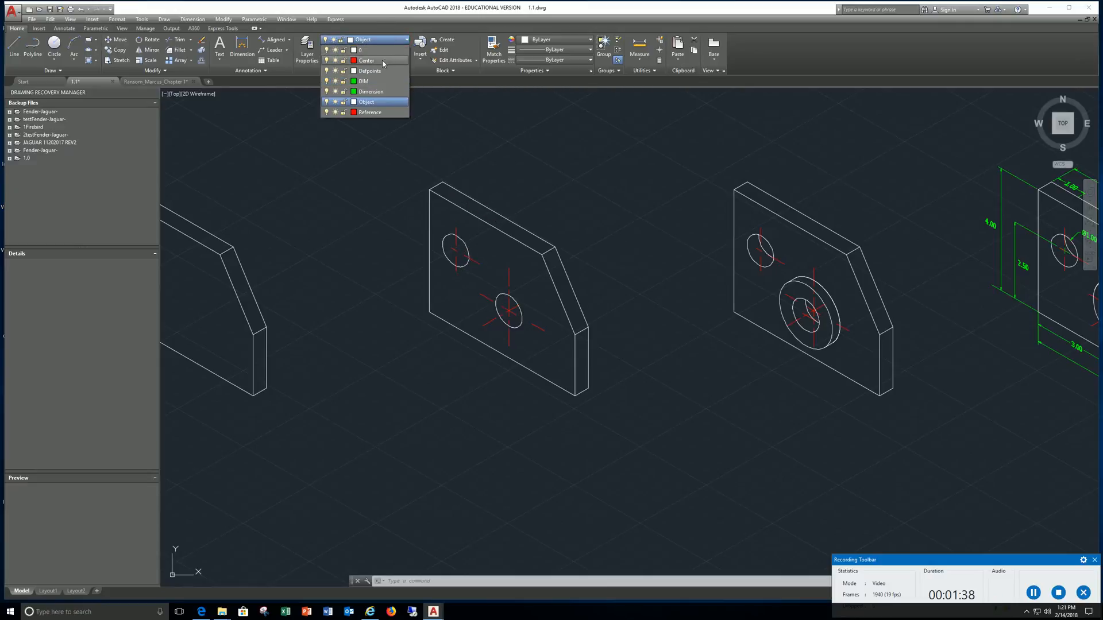
click(384, 61)
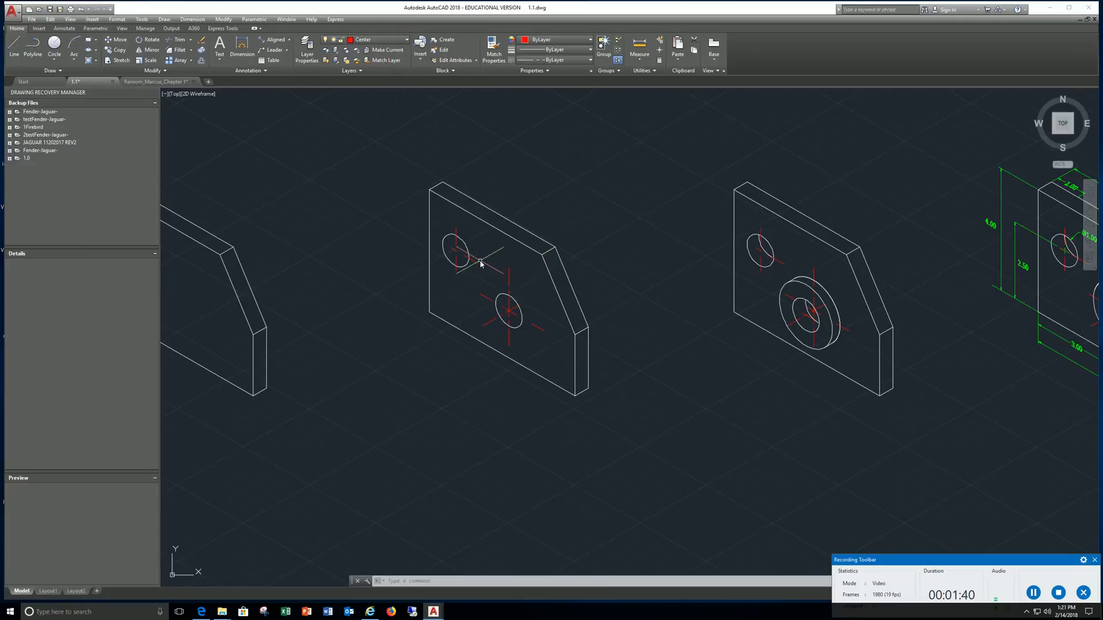
click(477, 265)
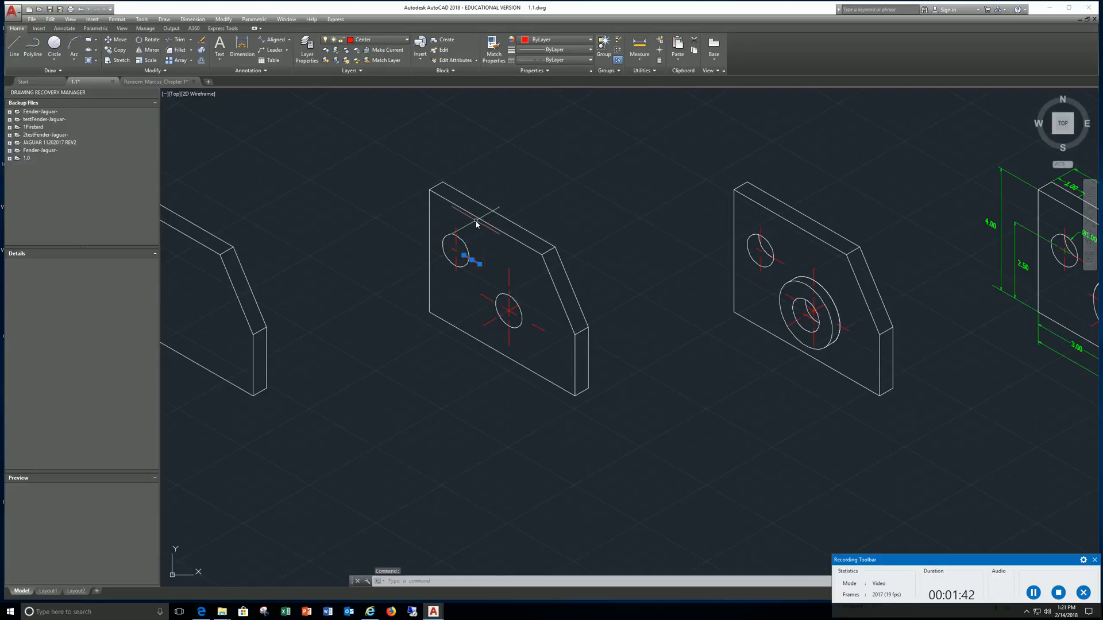
key(Delete)
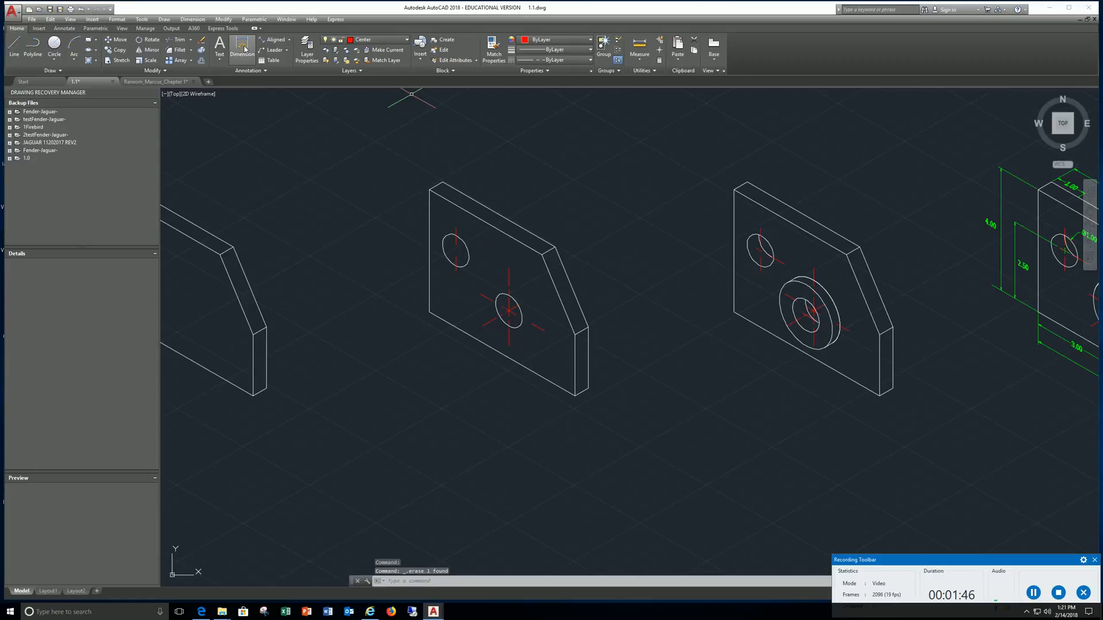
Step: Draw a centre line from the upper hole's centre, slanting down past the hole's edge parallel to the plate's long edge
click(15, 43)
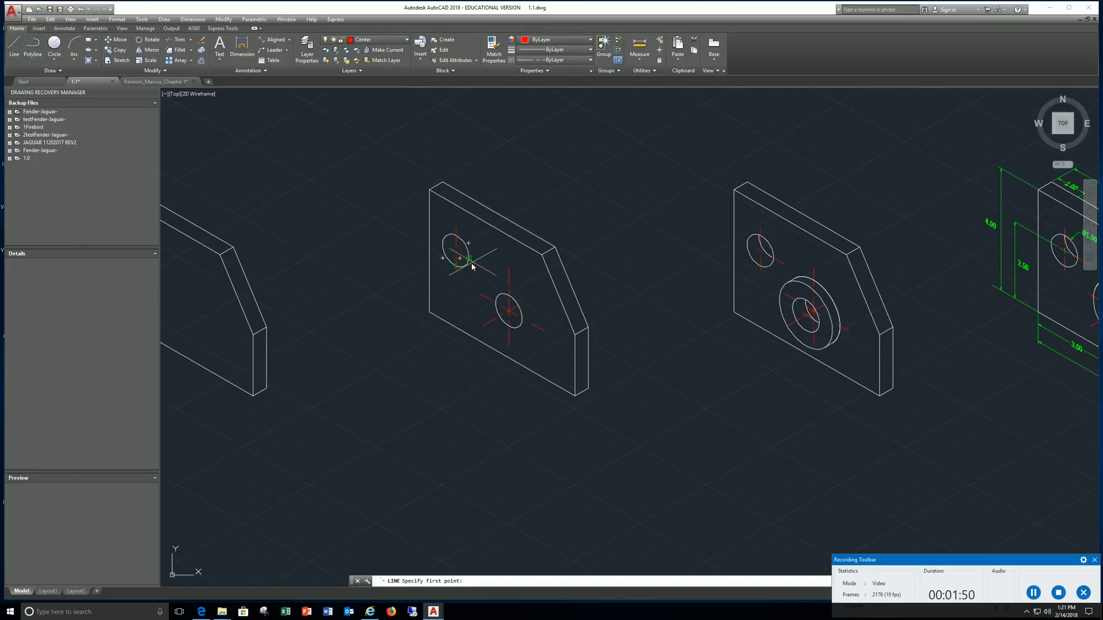
click(456, 254)
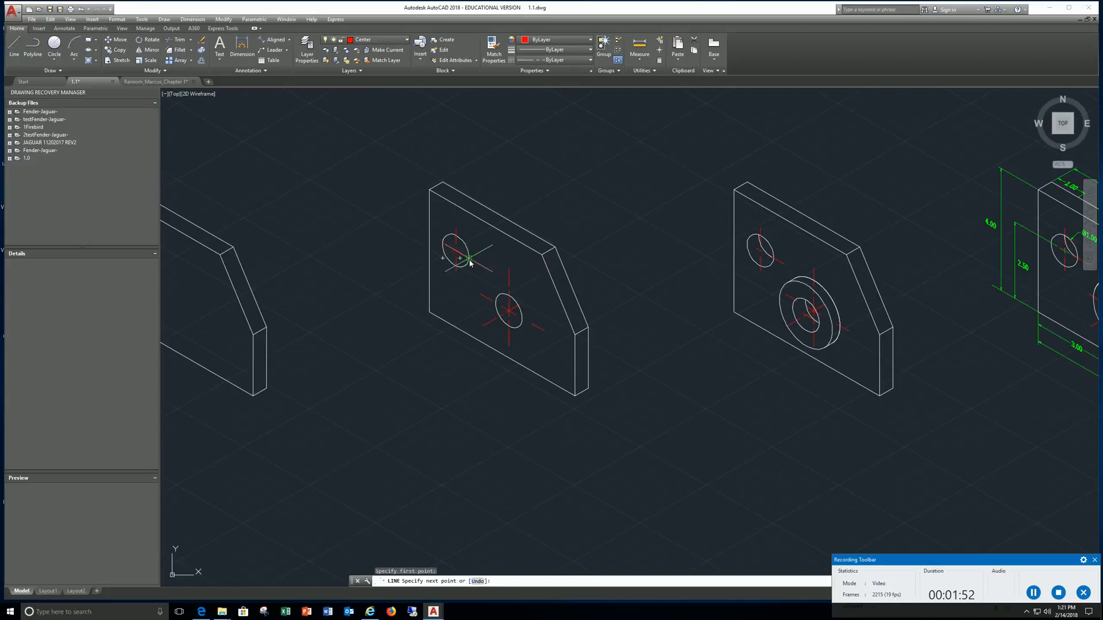
click(476, 267)
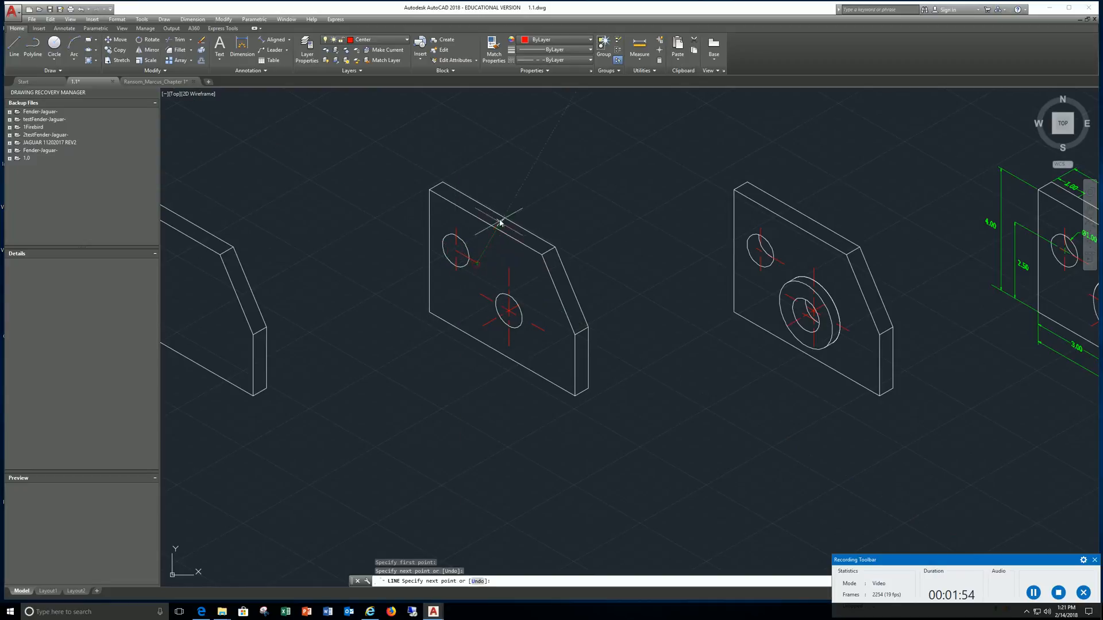
right_click(511, 193)
click(511, 198)
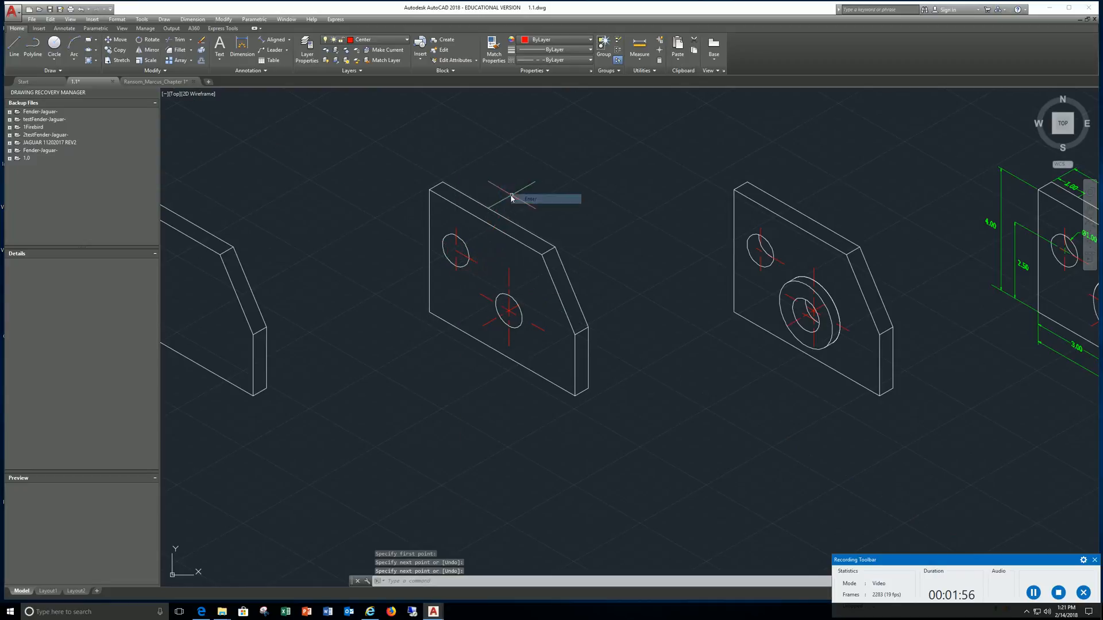
Step: Copy the new centre line from its outer end to the hole's centre, extending it across the opposite side
click(120, 50)
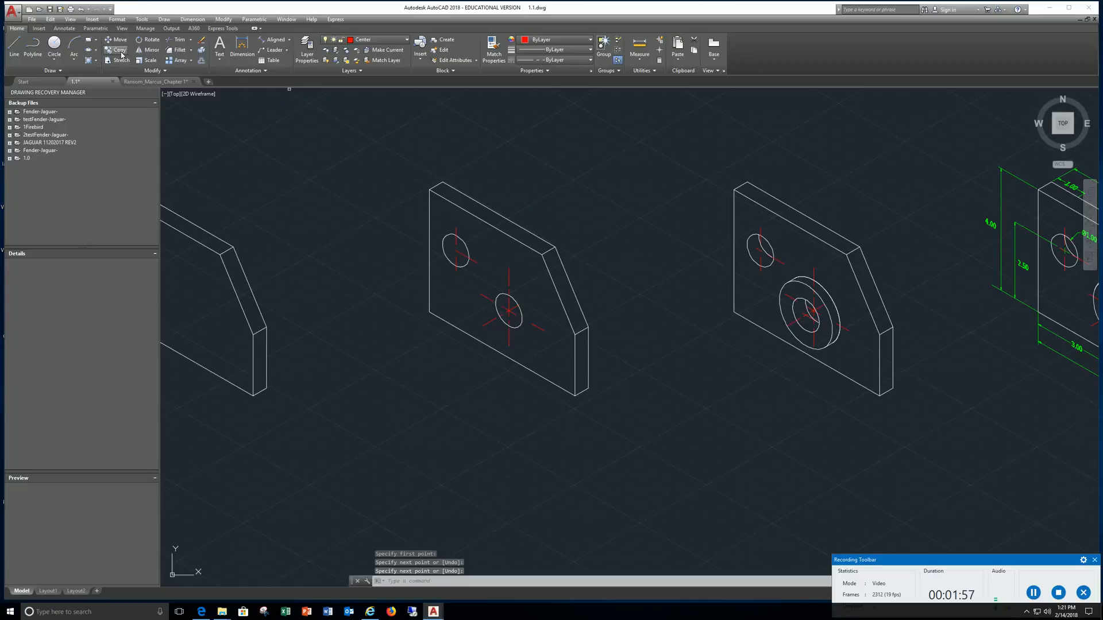
click(474, 266)
key(Return)
click(456, 251)
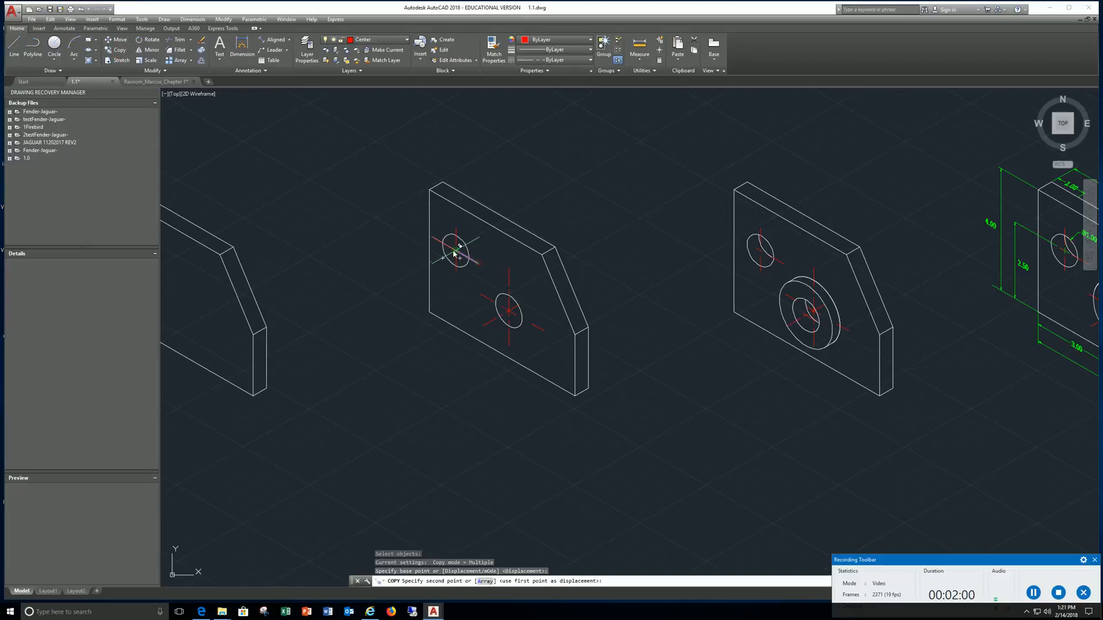
click(457, 256)
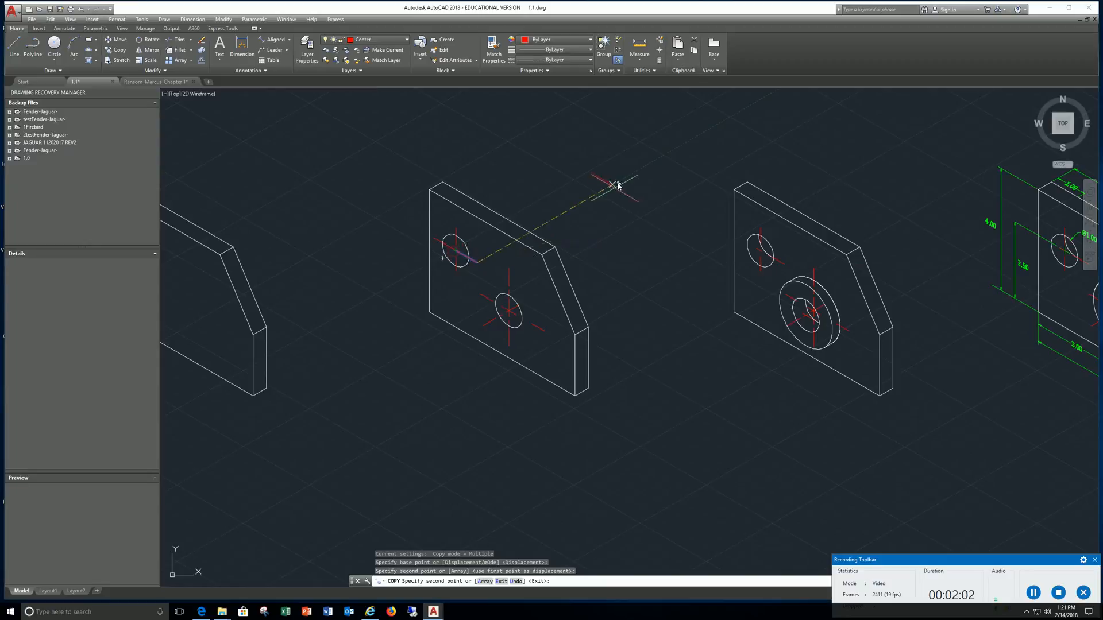
right_click(630, 180)
click(629, 180)
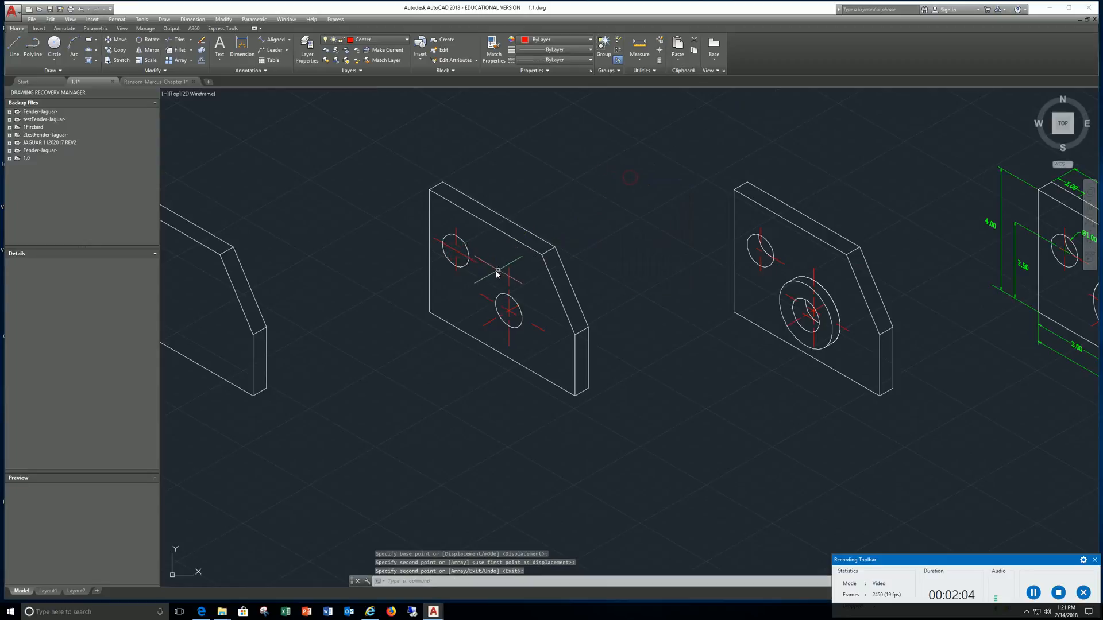
Step: Match the properties of the lower hole's outer centre line segment onto both slanted centre lines of the upper hole
click(500, 52)
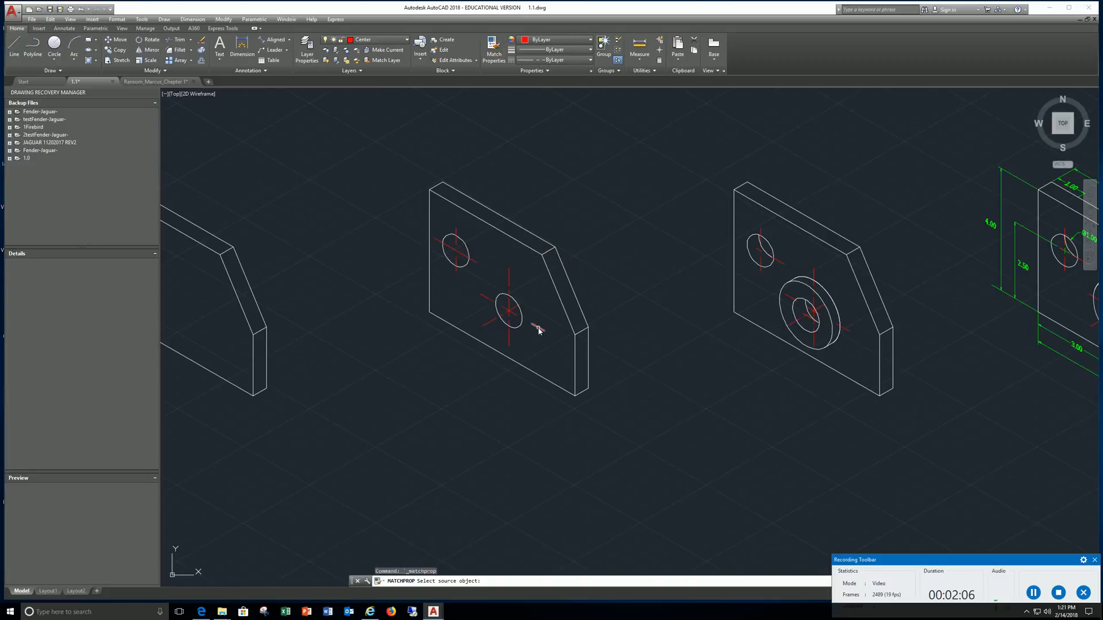
click(538, 329)
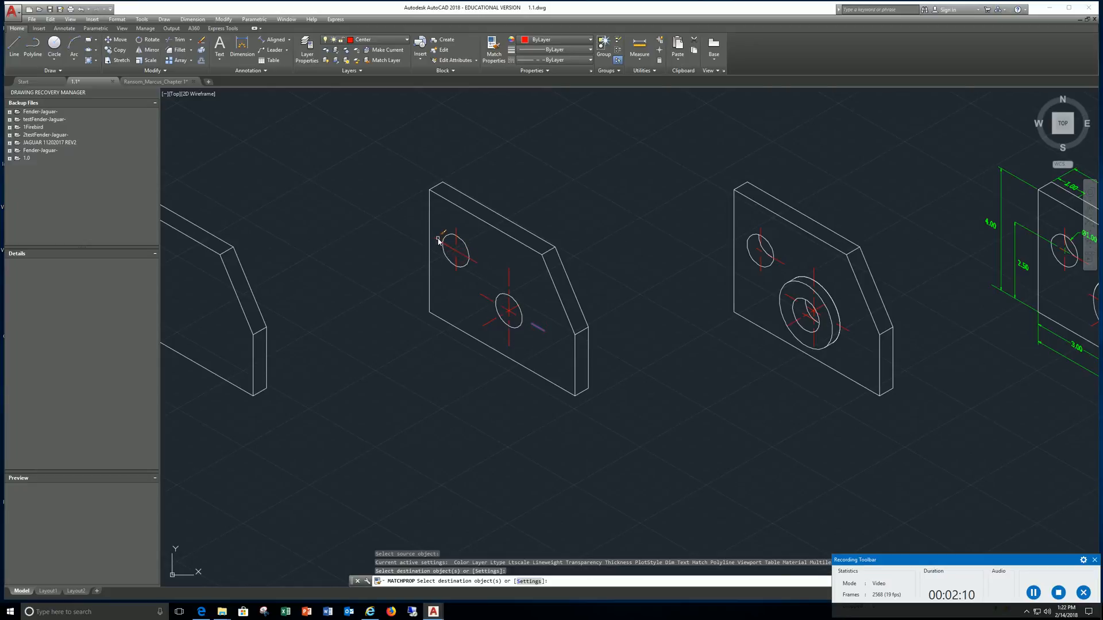
click(438, 238)
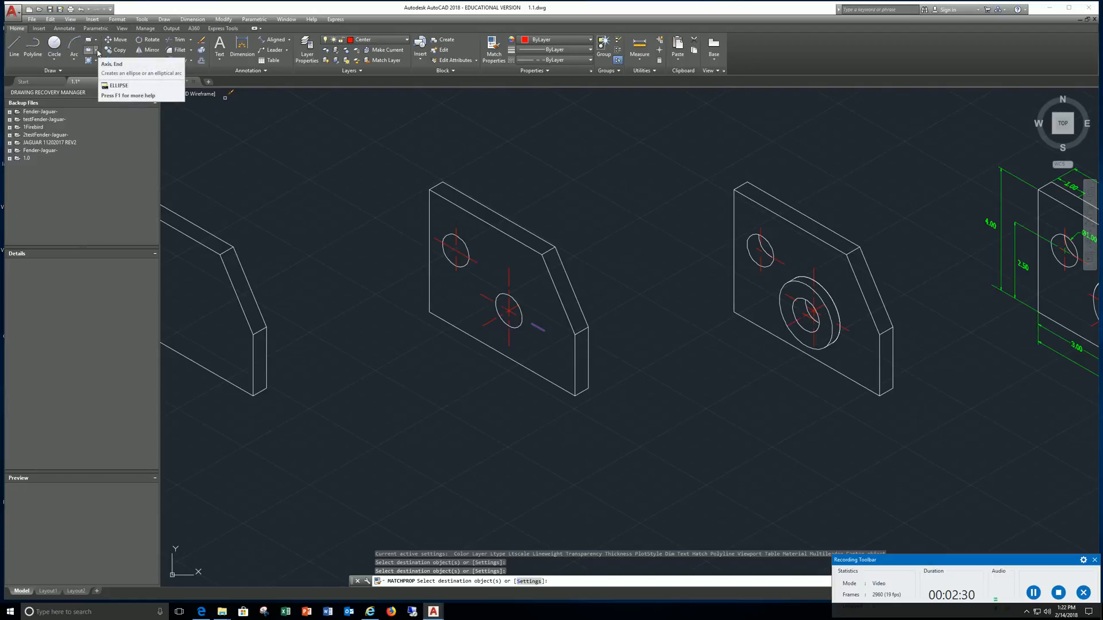
click(96, 50)
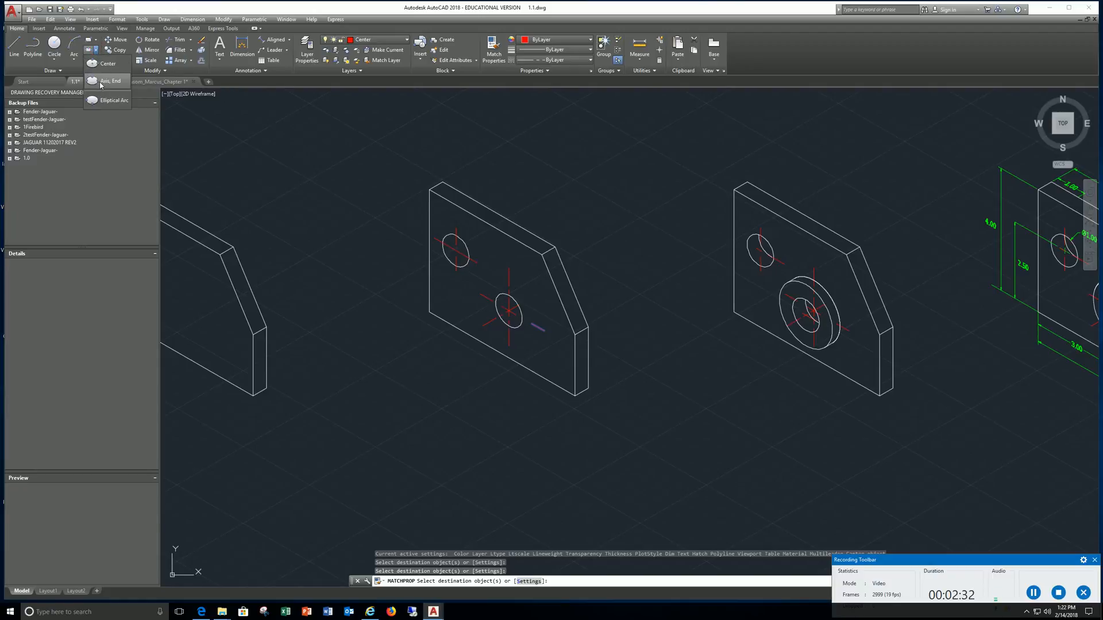
click(104, 82)
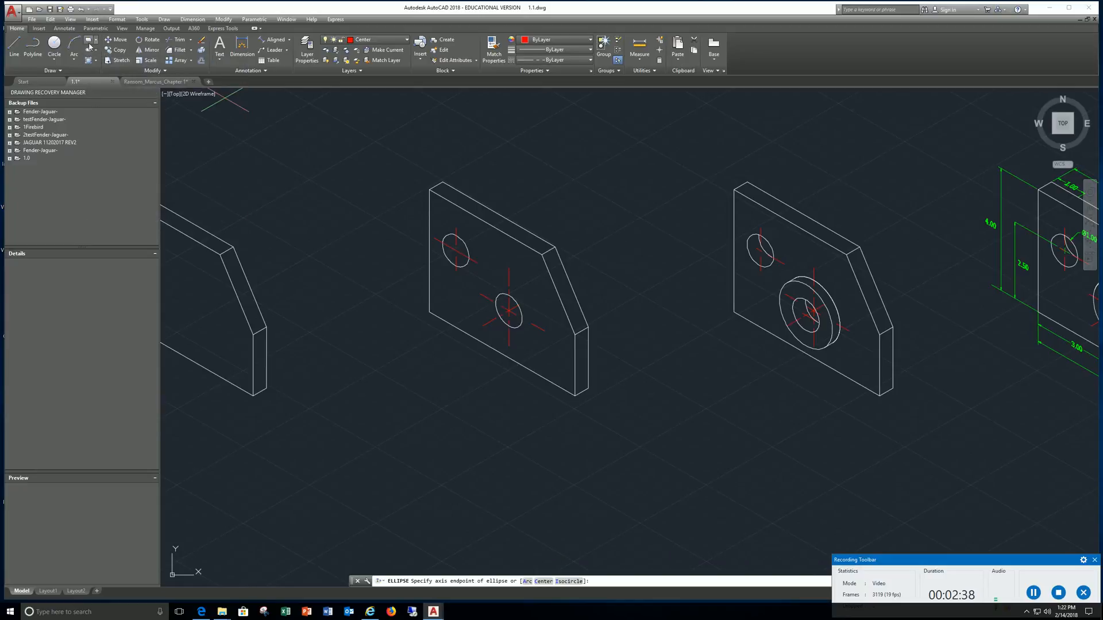
click(568, 582)
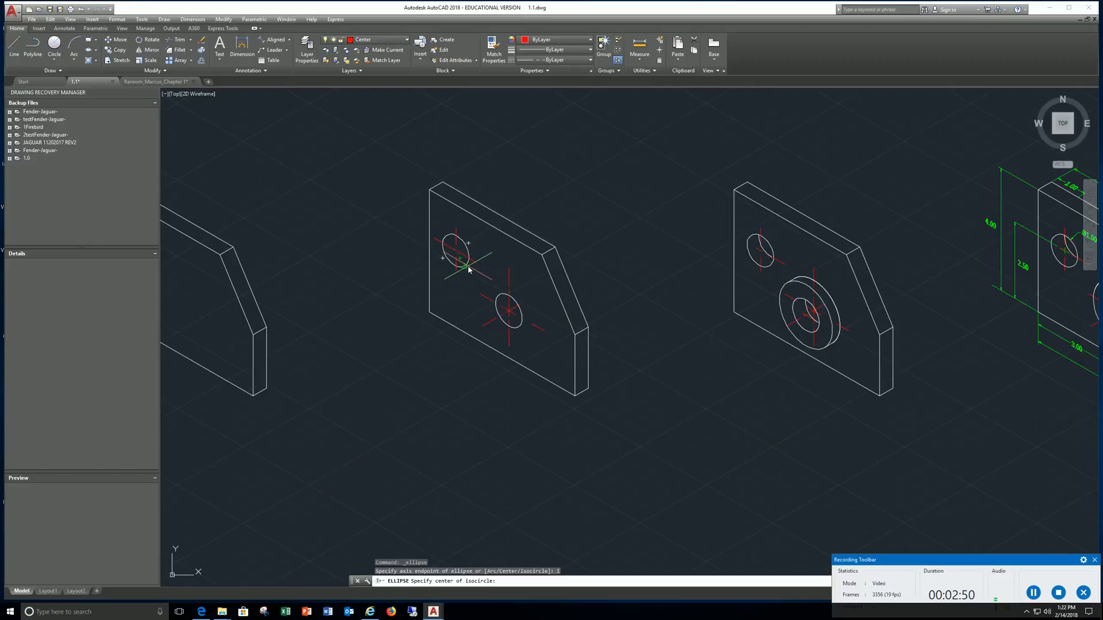
key(Escape)
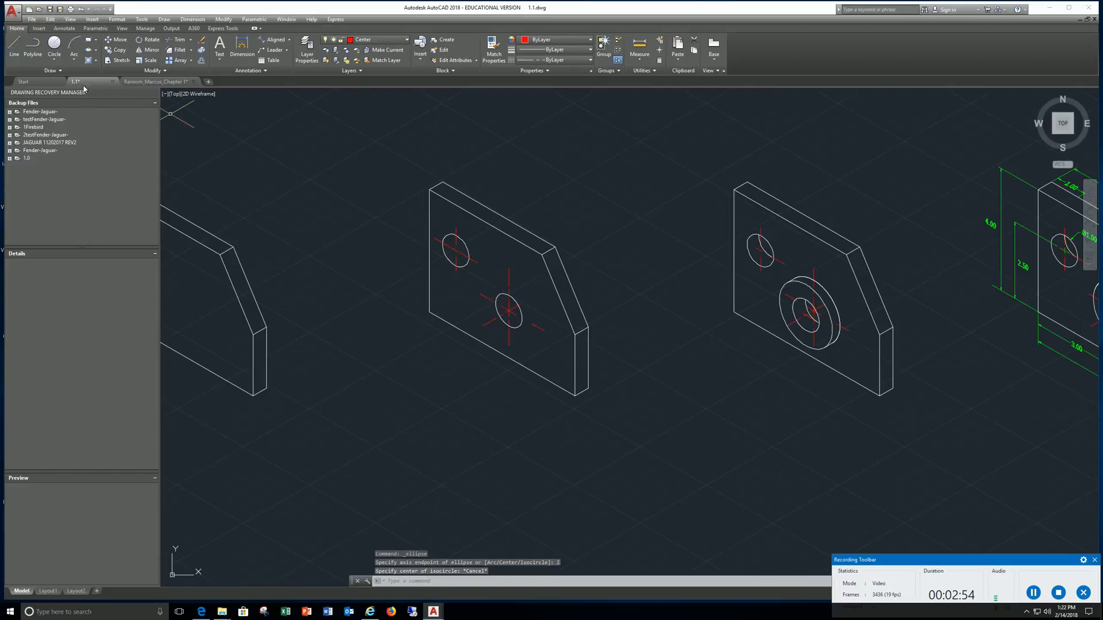
key(Escape)
key(Escape)
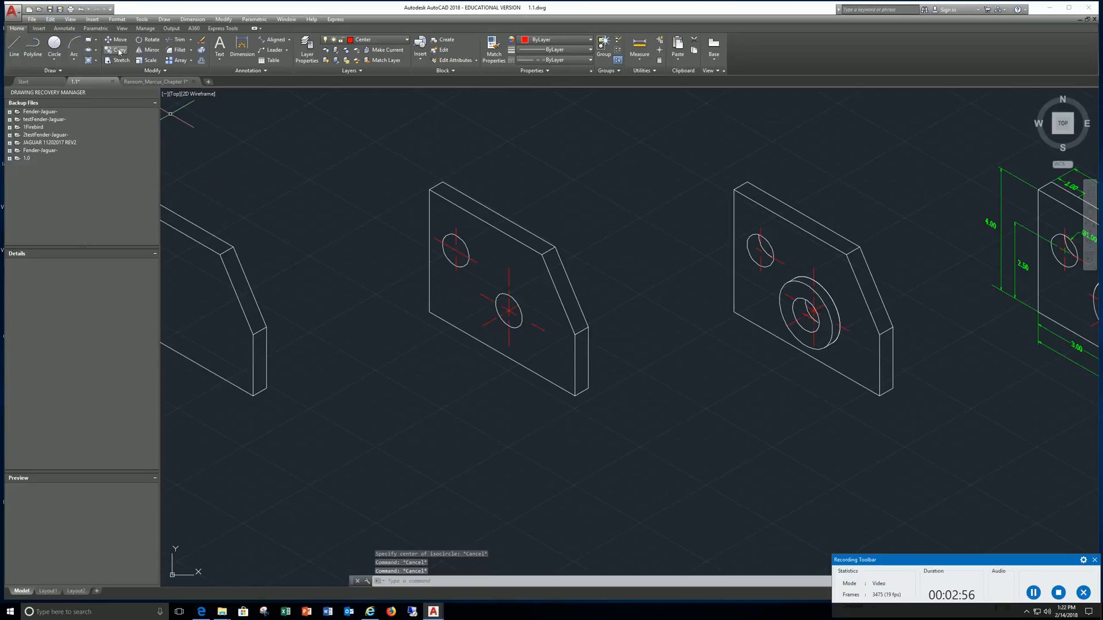
click(96, 50)
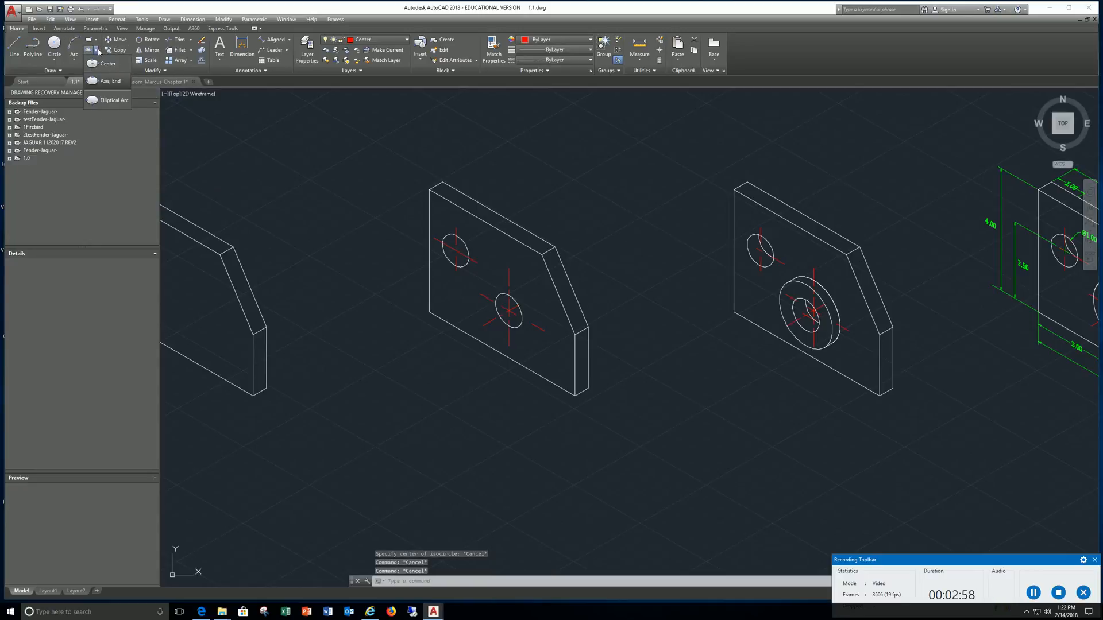
click(101, 82)
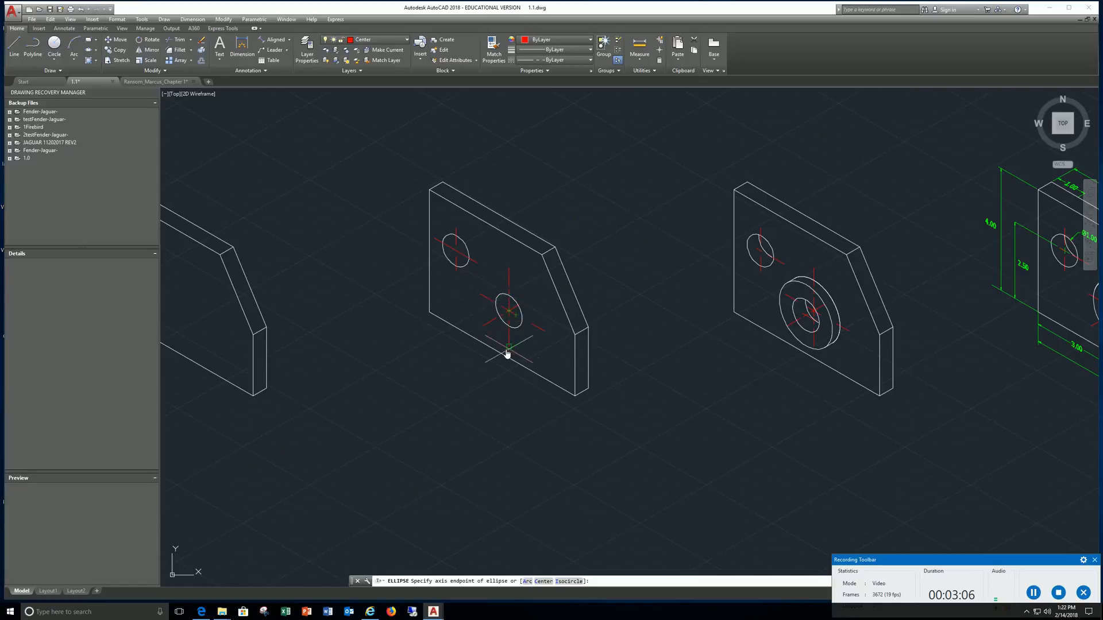
key(Escape)
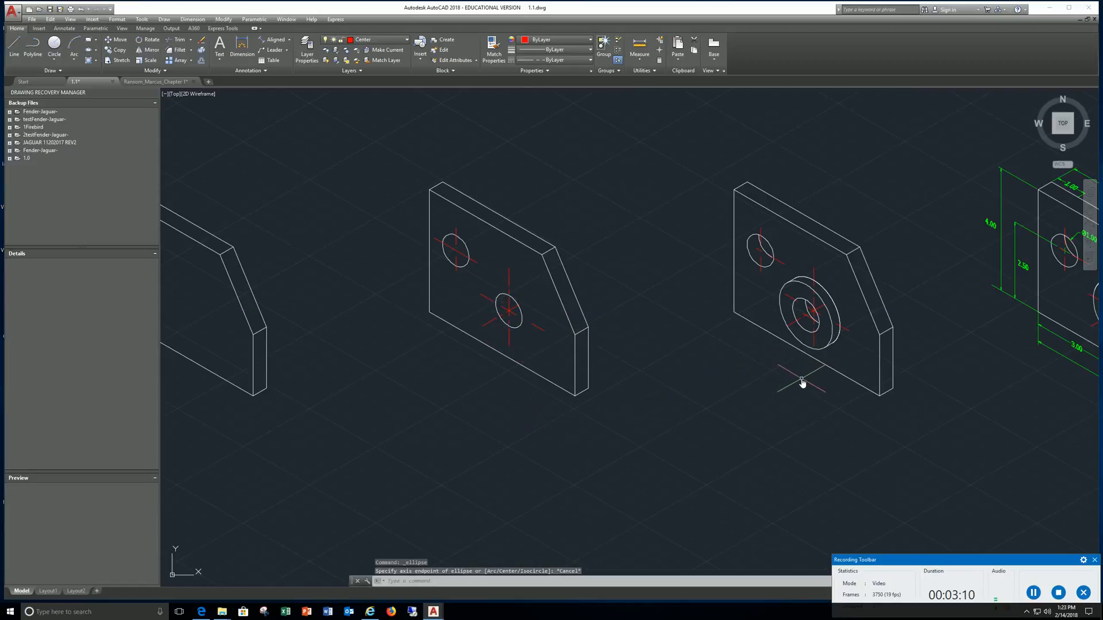
middle_drag(802, 380, 605, 388)
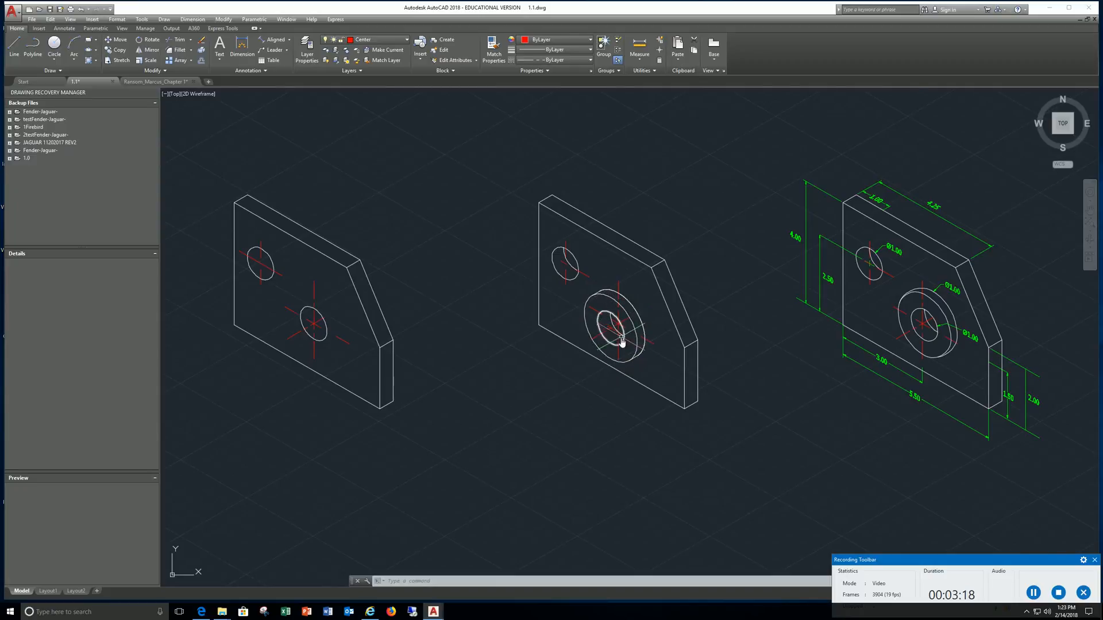
scroll(622, 336, up, 5)
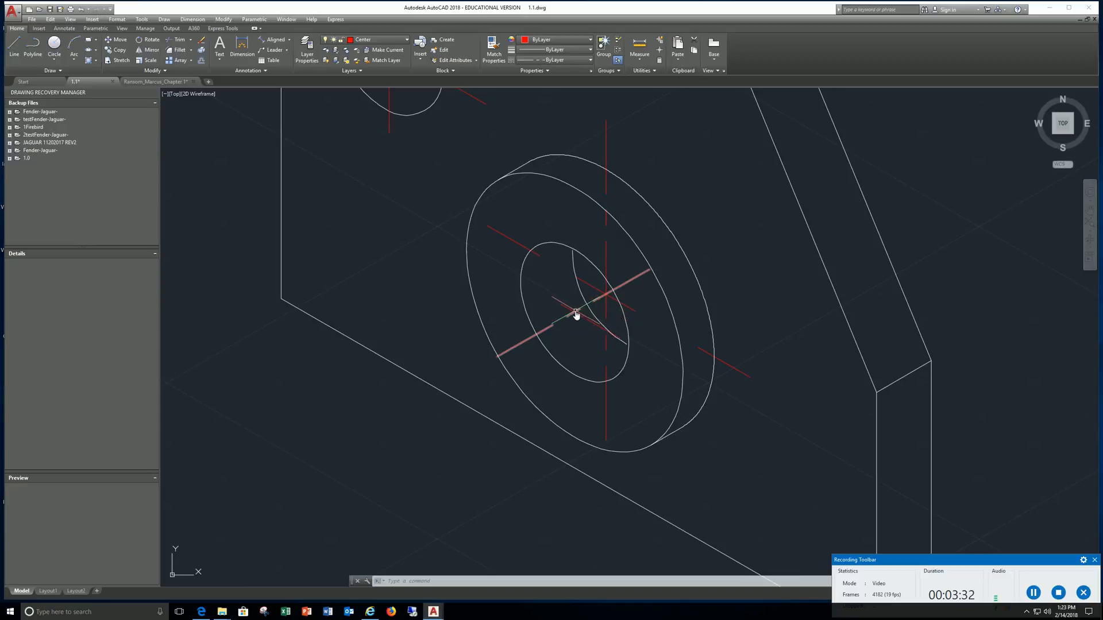
scroll(597, 353, down, 5)
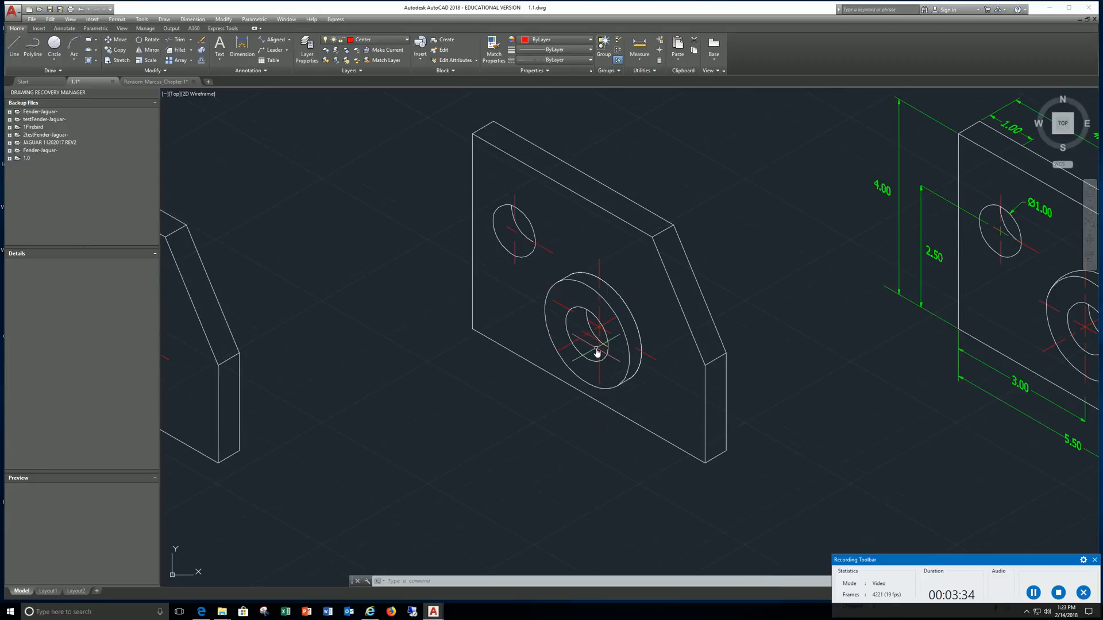
scroll(595, 350, down, 2)
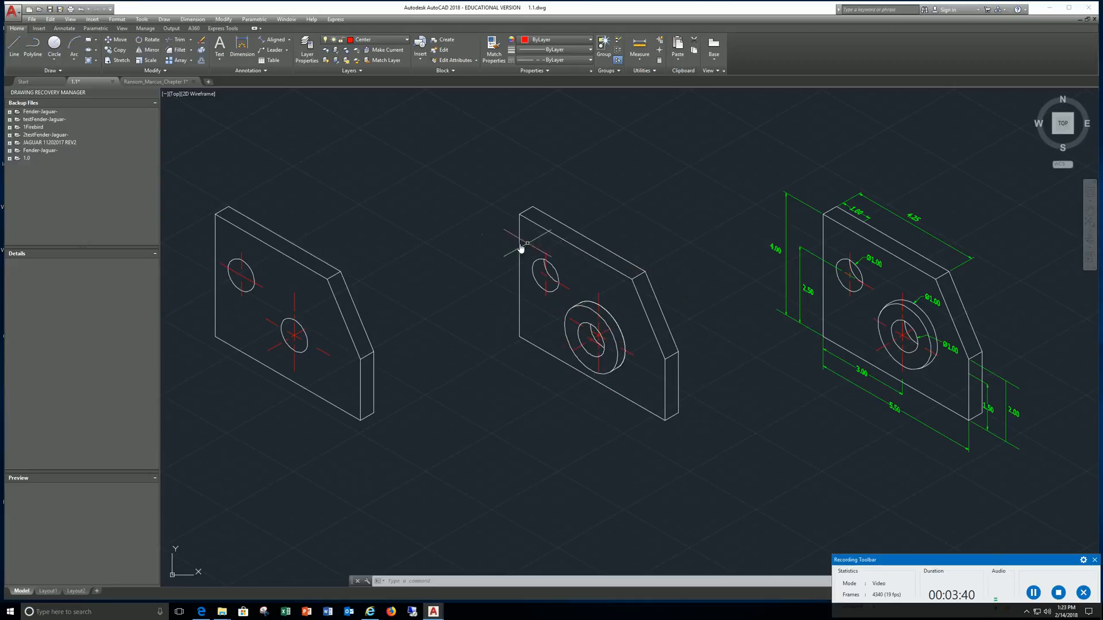
mouse_move(738, 443)
middle_down()
mouse_move(636, 424)
mouse_move(479, 439)
middle_up()
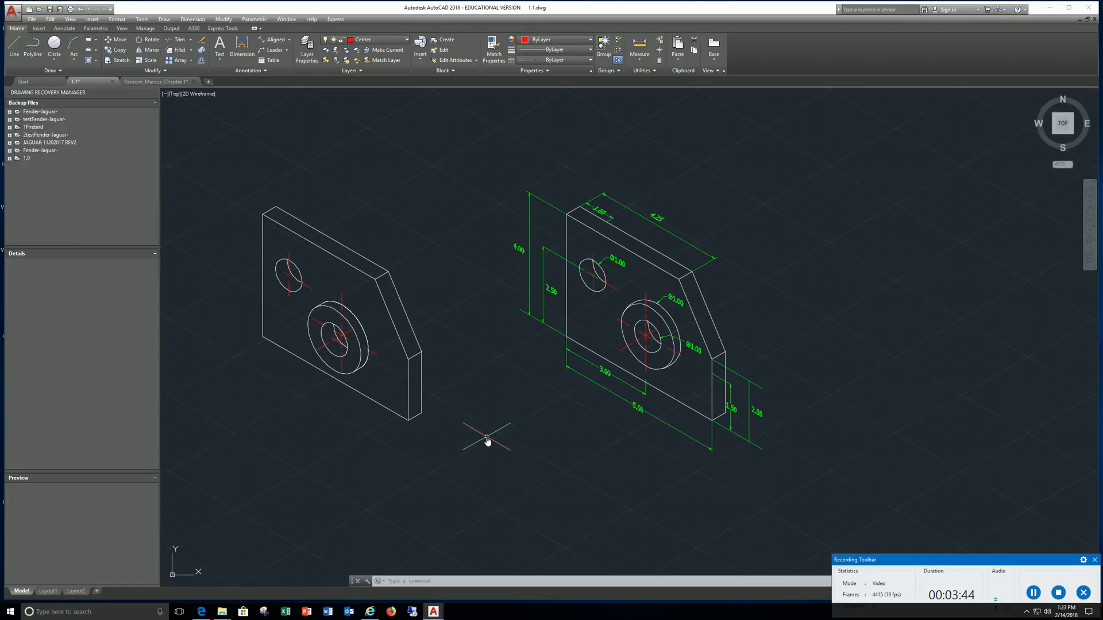